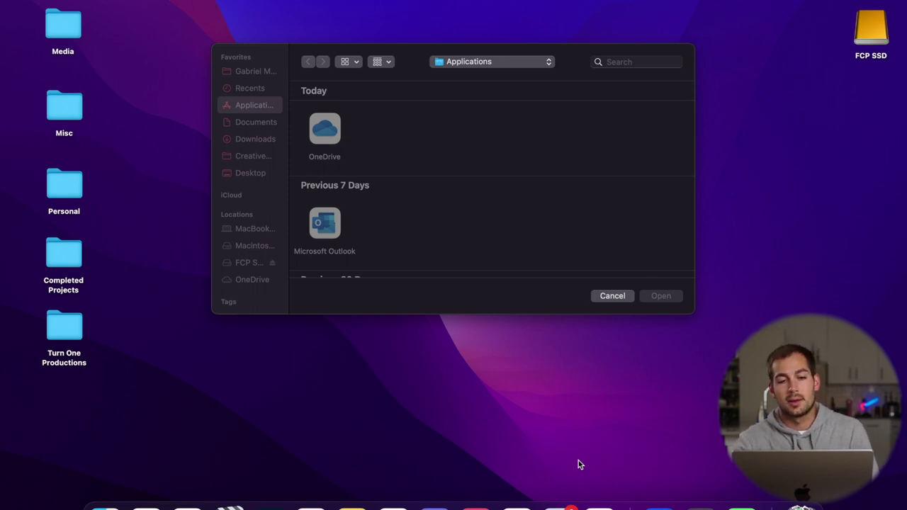
- Open Activity Monitor and reposition its window on the desktop
{"action": "key", "text": "super+space"}
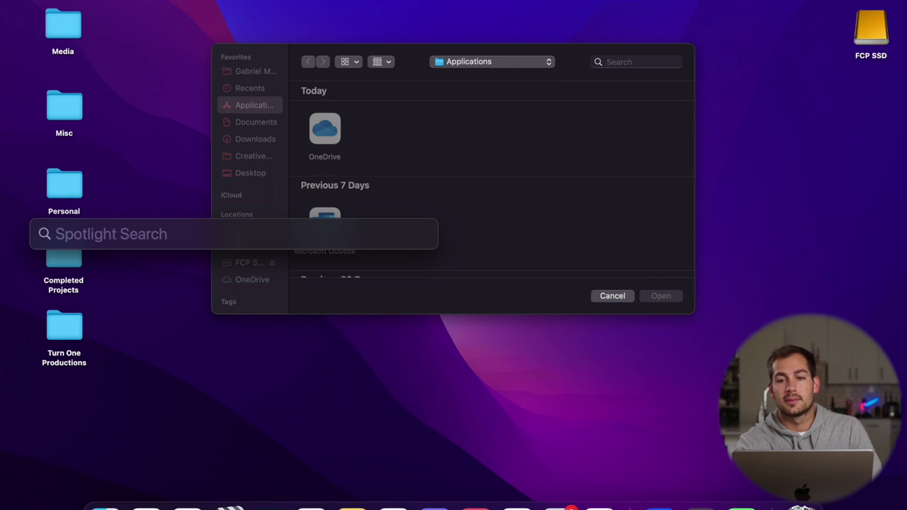
{"action": "type", "text": "activity Monitor"}
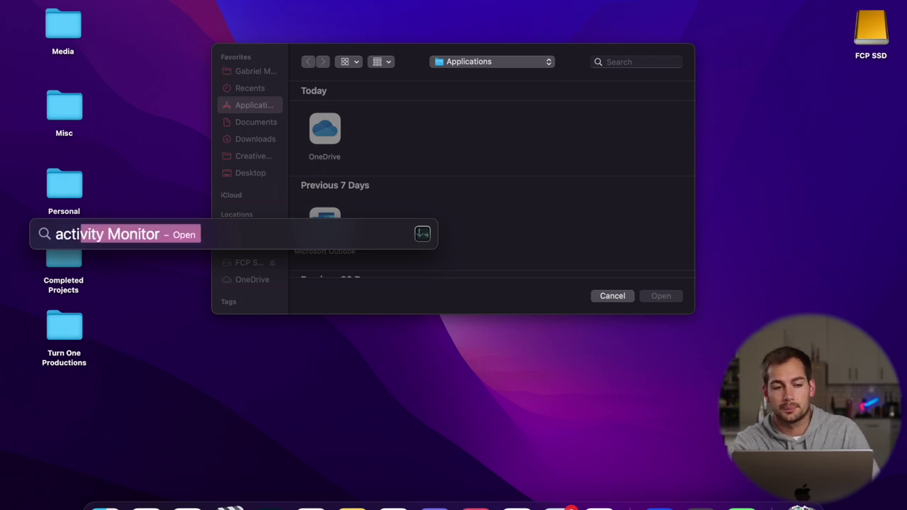
{"action": "key", "text": "Return"}
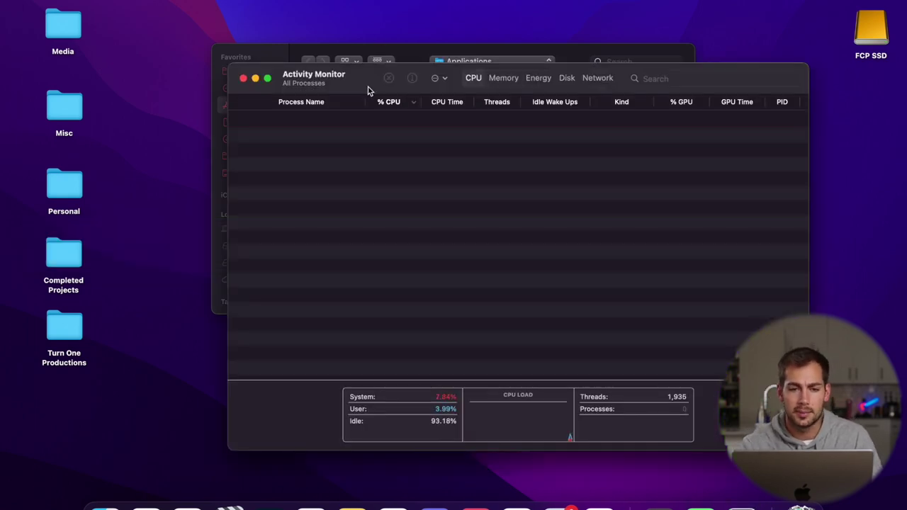
{"action": "left_click_drag", "start_coordinate": [368, 86], "coordinate": [320, 69]}
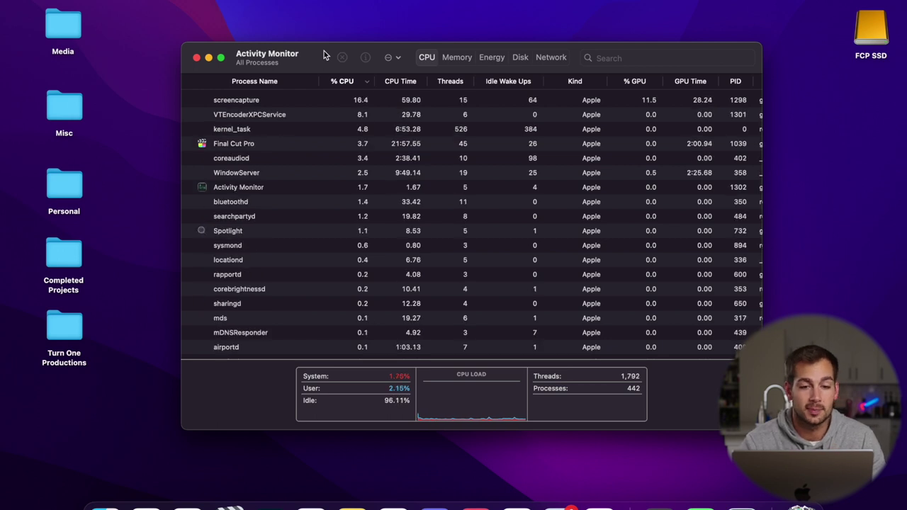
- Examine the list of running processes and their CPU usage
{"action": "scroll", "coordinate": [294, 164], "scroll_direction": "up", "scroll_amount": 1}
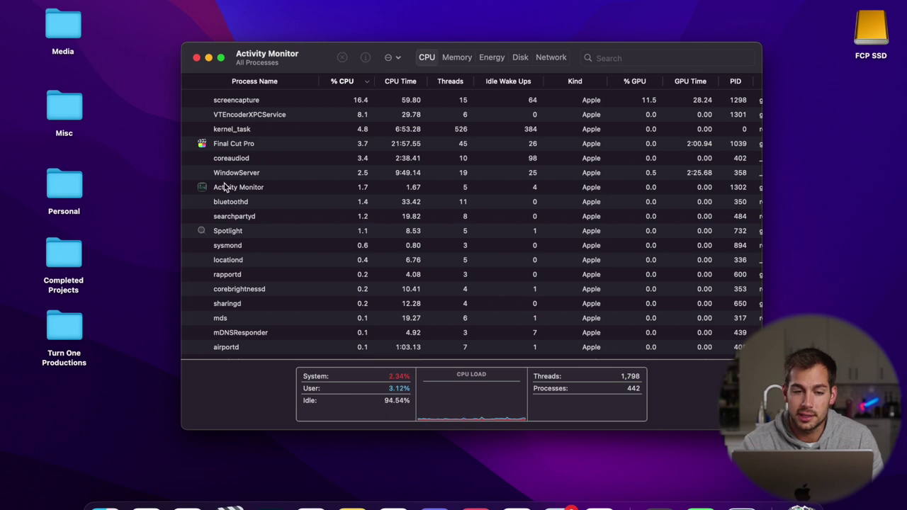
{"action": "scroll", "coordinate": [247, 186], "scroll_direction": "down", "scroll_amount": 1}
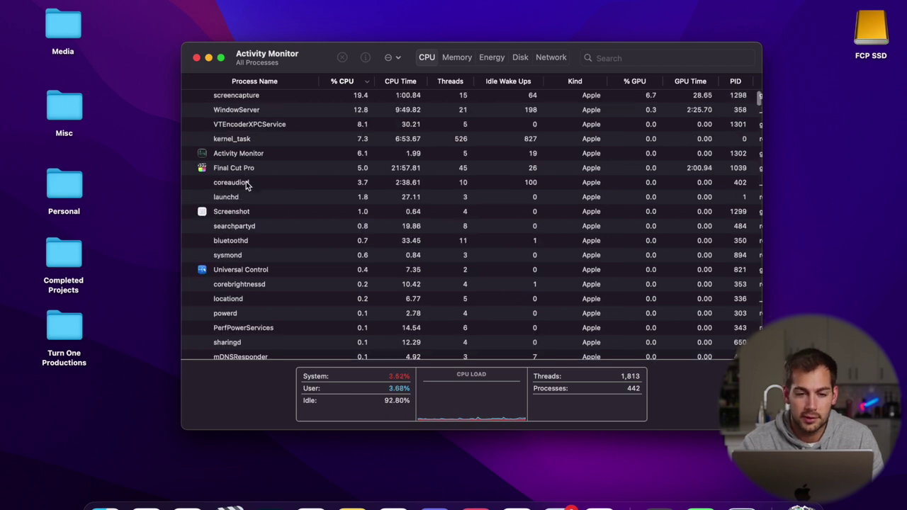
{"action": "scroll", "coordinate": [247, 185], "scroll_direction": "down", "scroll_amount": 5}
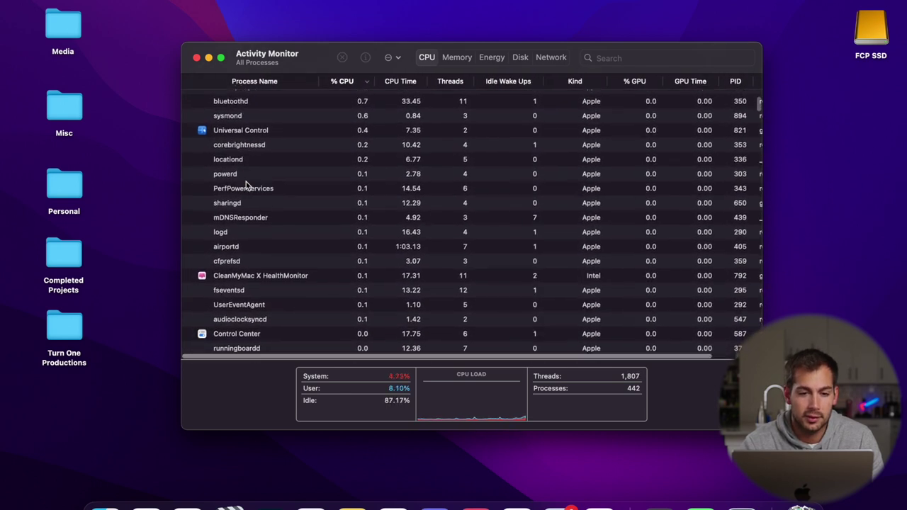
{"action": "scroll", "coordinate": [246, 183], "scroll_direction": "down", "scroll_amount": 3}
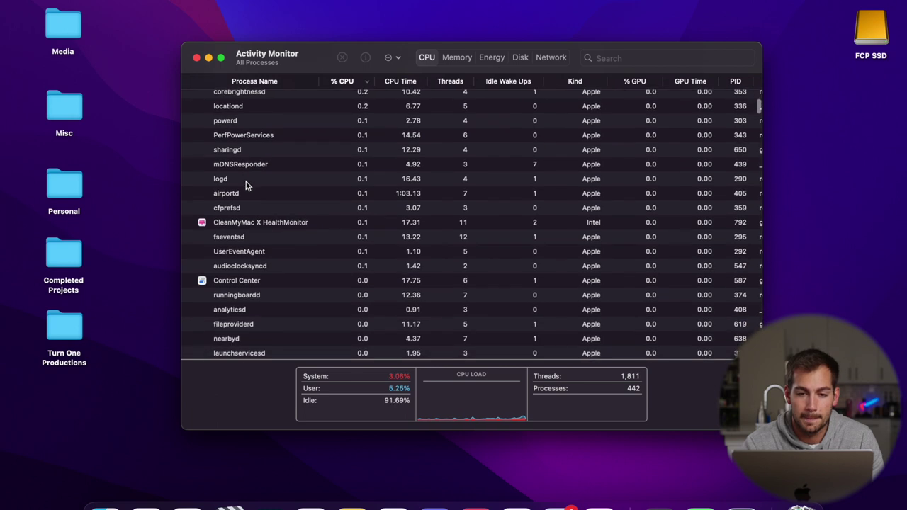
{"action": "scroll", "coordinate": [283, 186], "scroll_direction": "up", "scroll_amount": 9}
- Inspect individual entries in the process list, including Screenshot, Final Cut Pro, VTEncoderXPCService and screencapture, and check the less demanding processes
{"action": "left_click", "coordinate": [315, 195]}
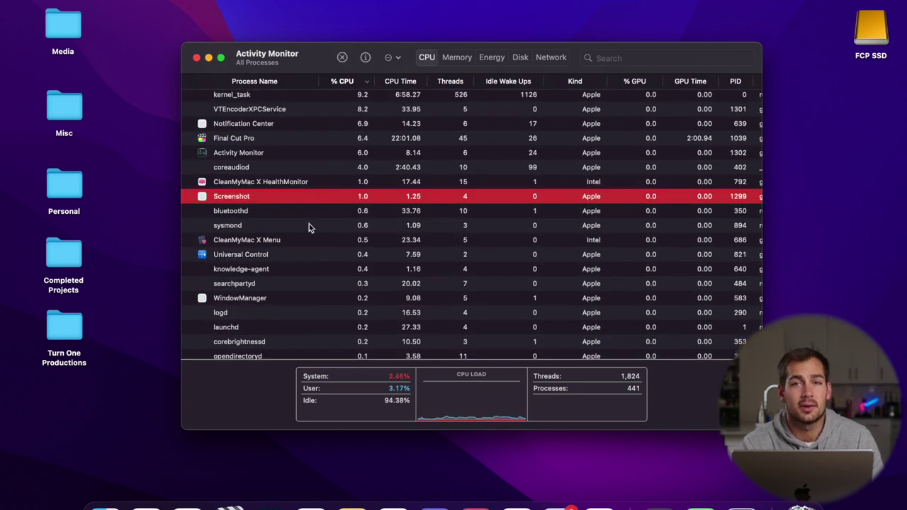
{"action": "scroll", "coordinate": [269, 168], "scroll_direction": "up", "scroll_amount": 2}
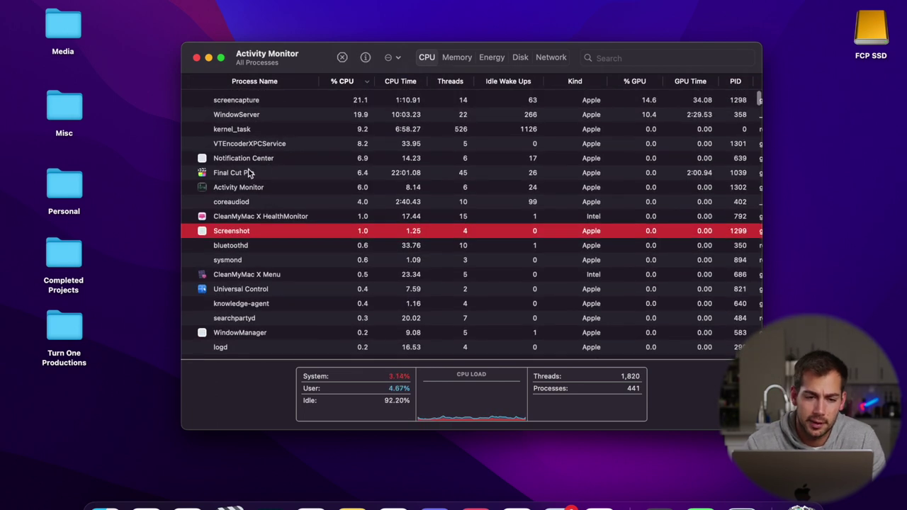
{"action": "left_click", "coordinate": [250, 173]}
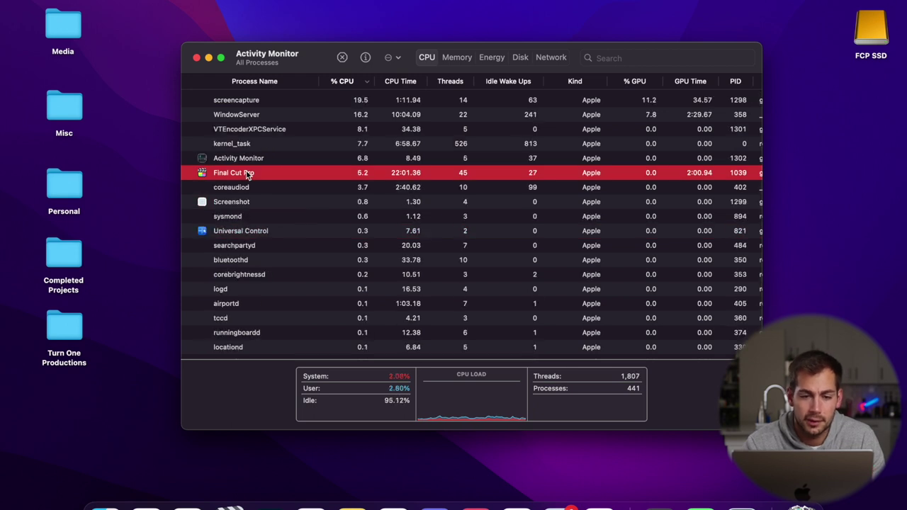
{"action": "left_click", "coordinate": [256, 114]}
{"action": "left_click", "coordinate": [230, 129]}
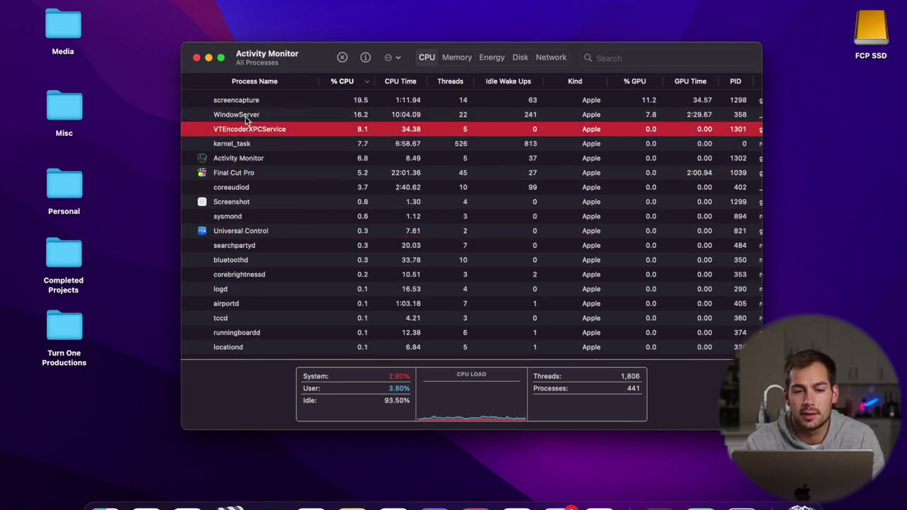
{"action": "left_click", "coordinate": [261, 100]}
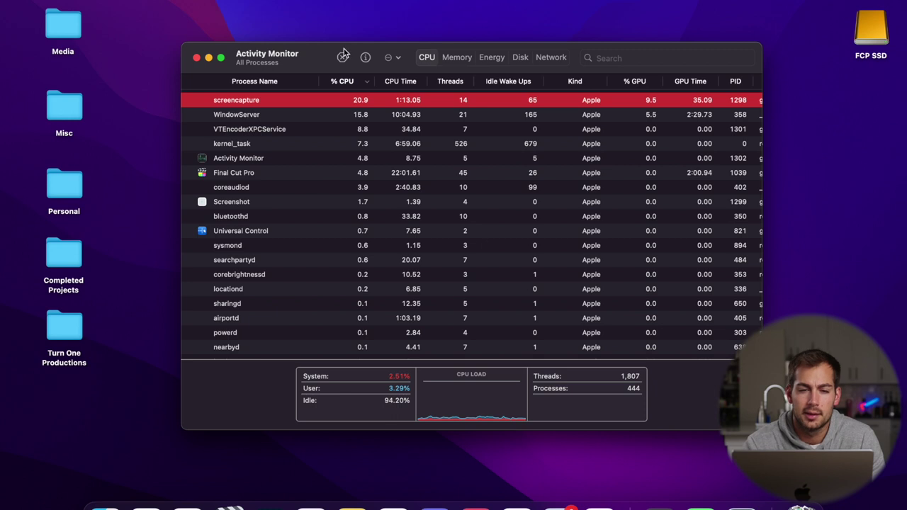
{"action": "left_click_drag", "start_coordinate": [325, 53], "coordinate": [339, 51]}
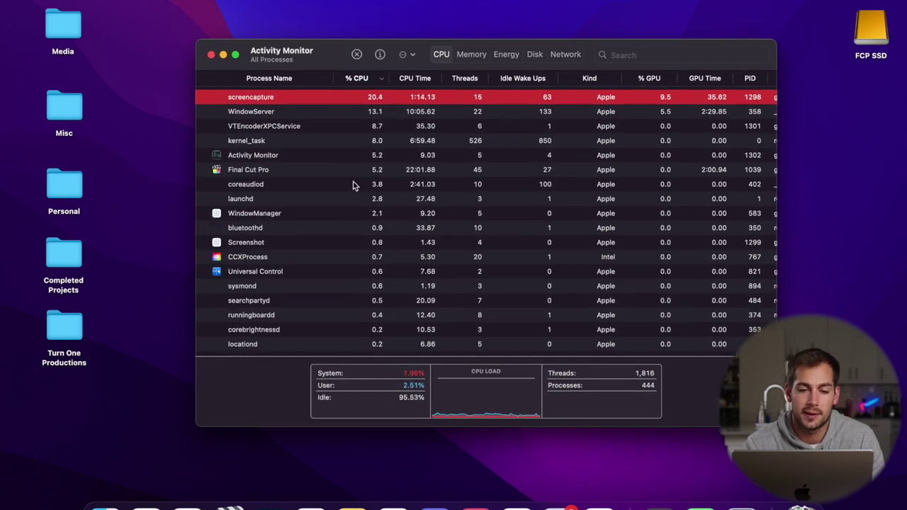
{"action": "scroll", "coordinate": [305, 274], "scroll_direction": "down", "scroll_amount": 5}
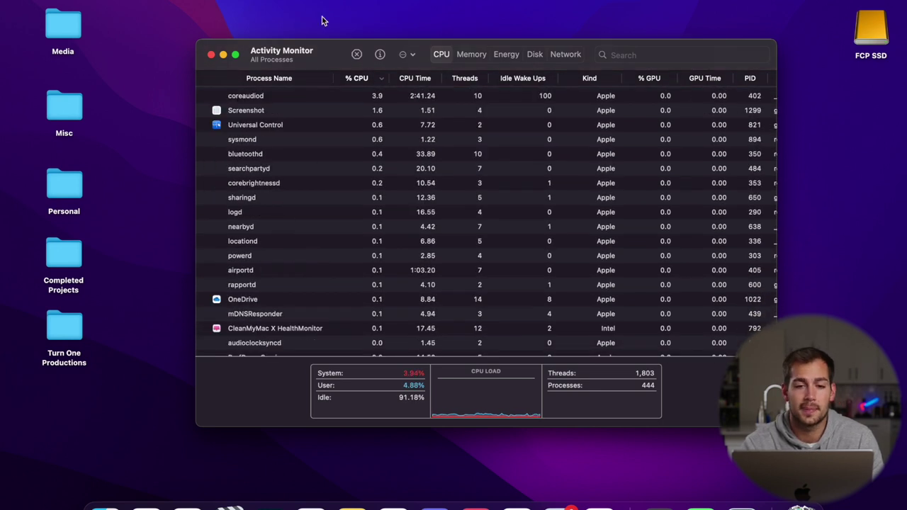
{"action": "scroll", "coordinate": [273, 244], "scroll_direction": "up", "scroll_amount": 5}
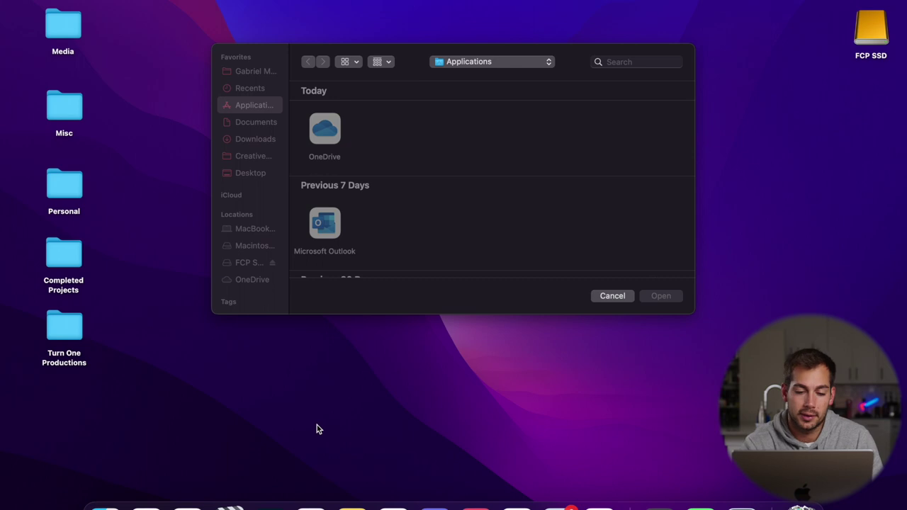
- Open CleanMyMac X and look through its System Junk, Mail Attachments, Trash Bins, Malware Removal and Privacy modules
{"action": "left_click", "coordinate": [317, 489]}
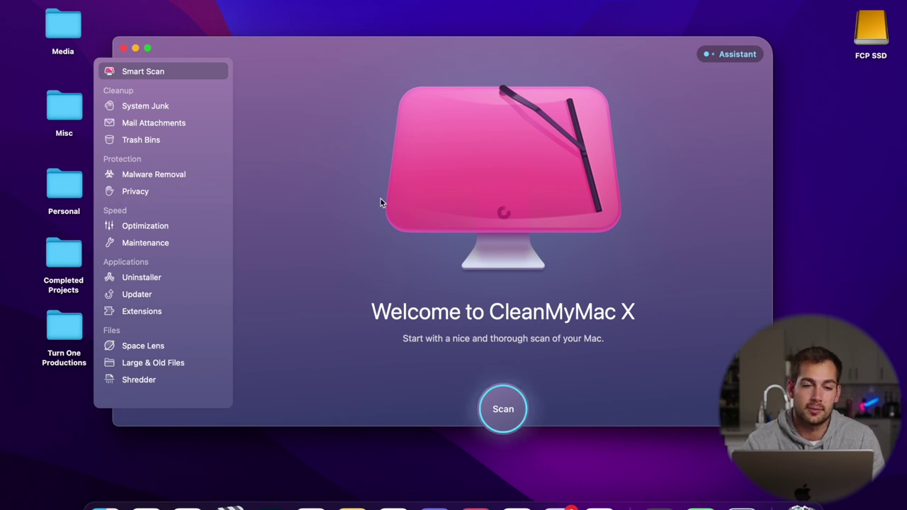
{"action": "left_click", "coordinate": [157, 105]}
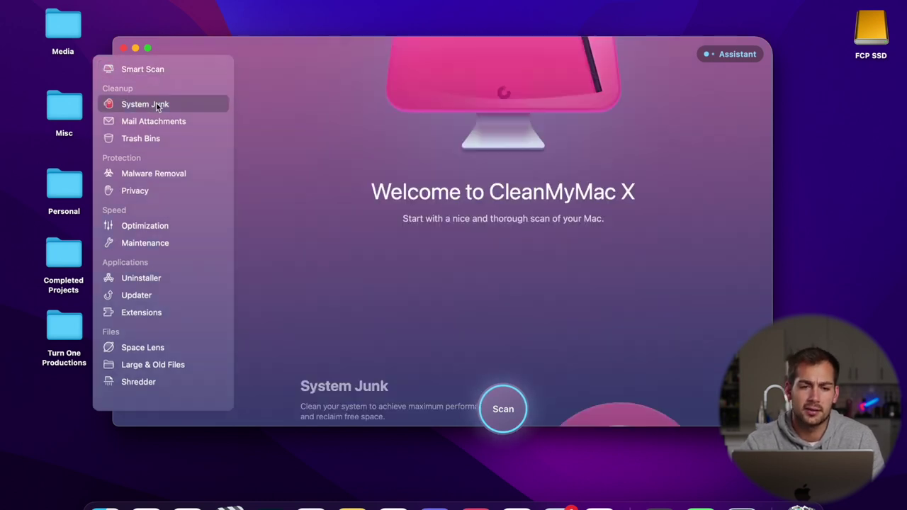
{"action": "left_click", "coordinate": [154, 121]}
{"action": "left_click", "coordinate": [142, 138]}
{"action": "left_click", "coordinate": [156, 175]}
{"action": "left_click", "coordinate": [155, 191]}
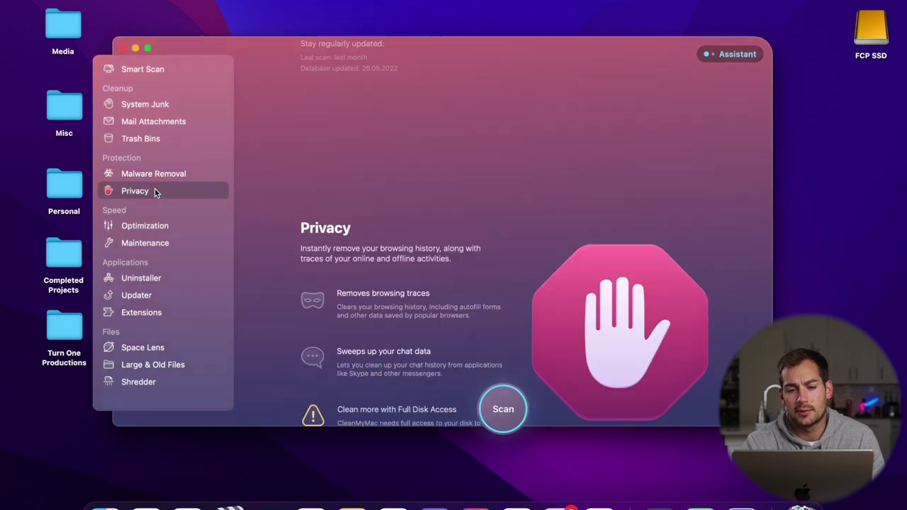
{"action": "left_click", "coordinate": [147, 174]}
{"action": "left_click", "coordinate": [153, 138]}
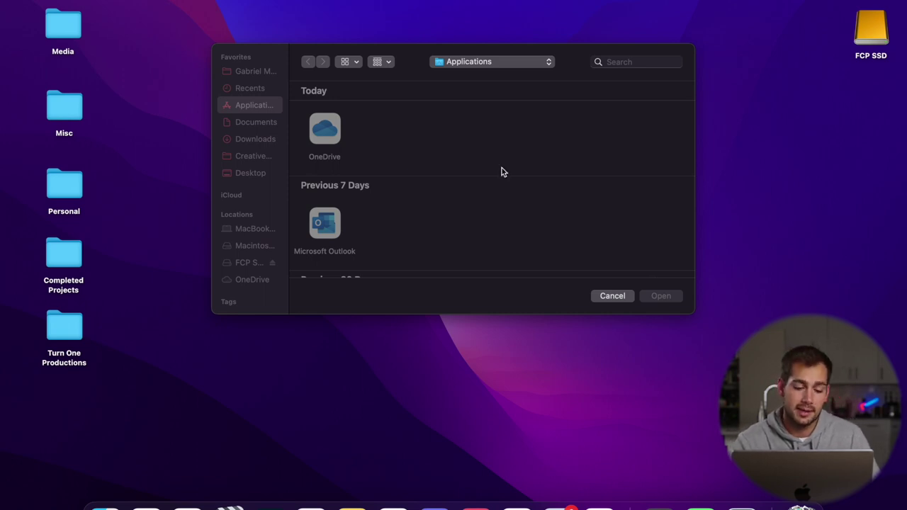
- Open Safari and reposition its window
{"action": "left_click", "coordinate": [187, 503]}
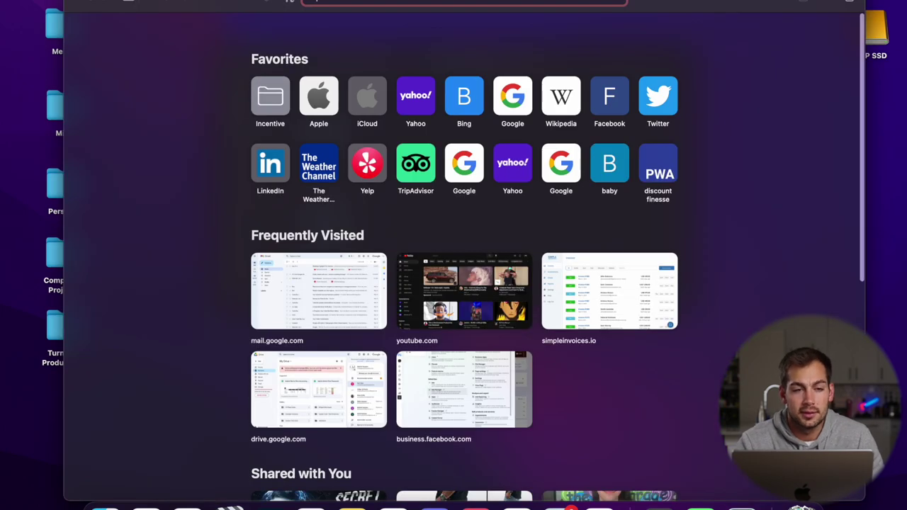
{"action": "left_click_drag", "start_coordinate": [213, 3], "coordinate": [193, 2]}
{"action": "left_click", "coordinate": [39, 0]}
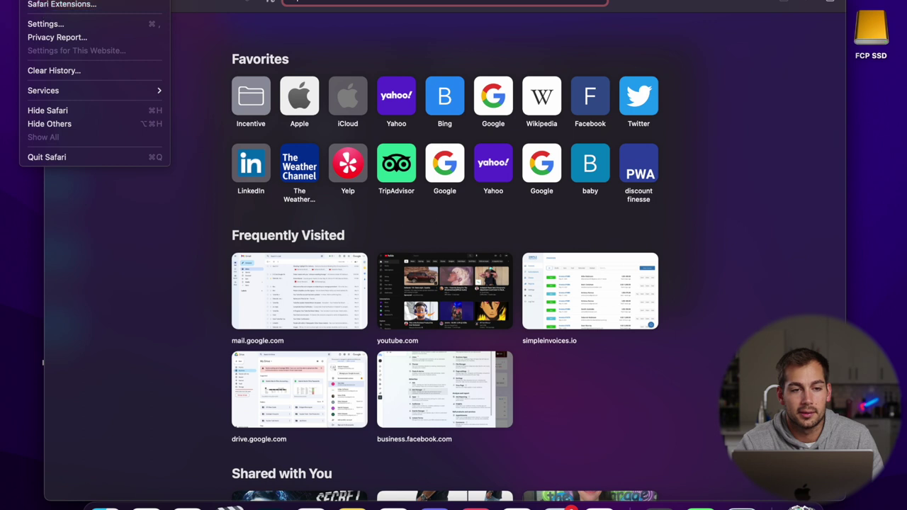
{"action": "left_click", "coordinate": [42, 7]}
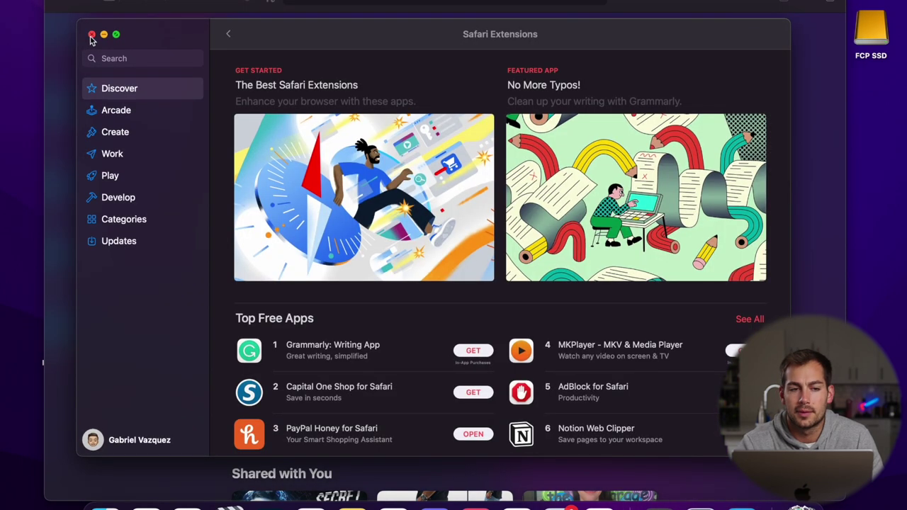
{"action": "left_click", "coordinate": [89, 35]}
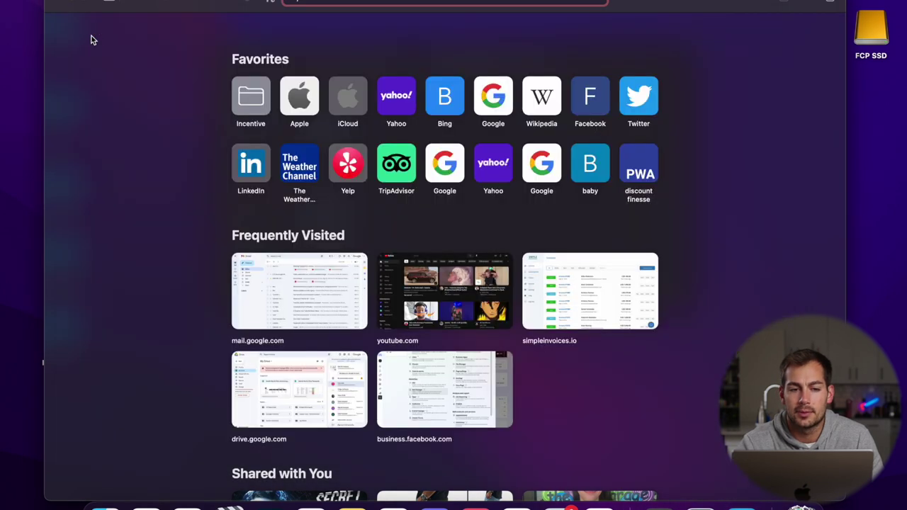
- Open the Extensions section of Safari's settings and view the details of the PayPal Honey extension
{"action": "left_click", "coordinate": [28, 0]}
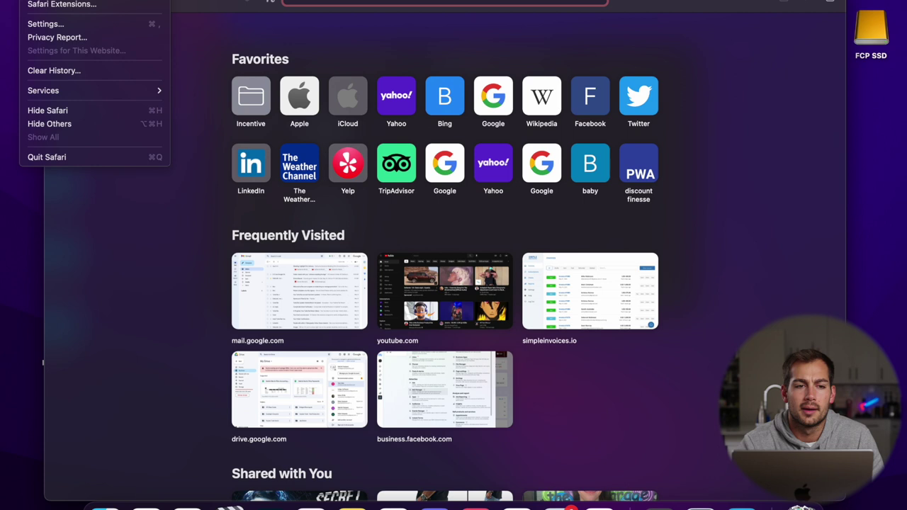
{"action": "left_click", "coordinate": [48, 25]}
{"action": "left_click", "coordinate": [372, 102]}
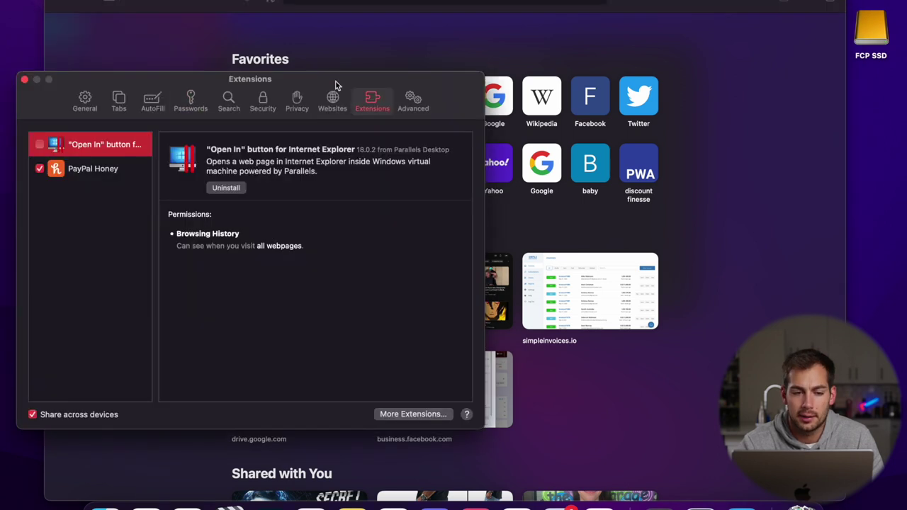
{"action": "left_click_drag", "start_coordinate": [316, 80], "coordinate": [462, 89]}
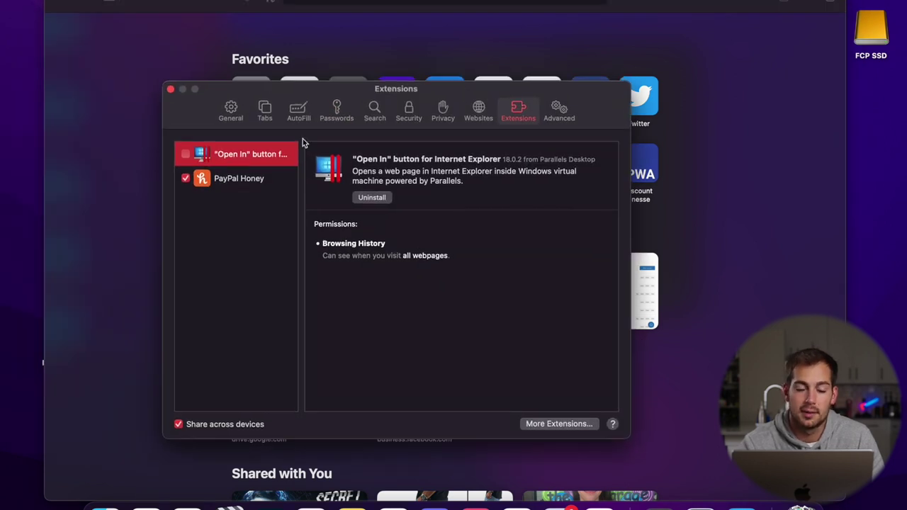
{"action": "left_click", "coordinate": [243, 182]}
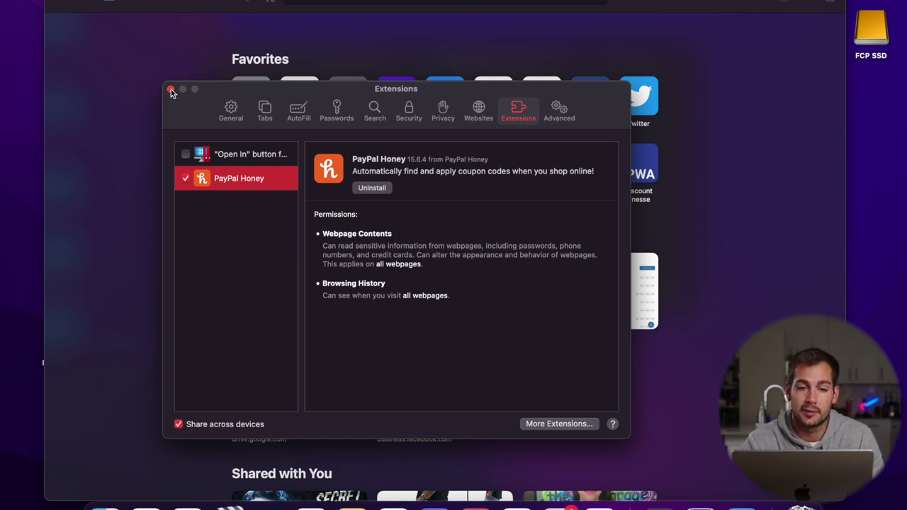
- View the stored website data in Safari's Privacy settings and close the list without removing anything
{"action": "left_click", "coordinate": [445, 116]}
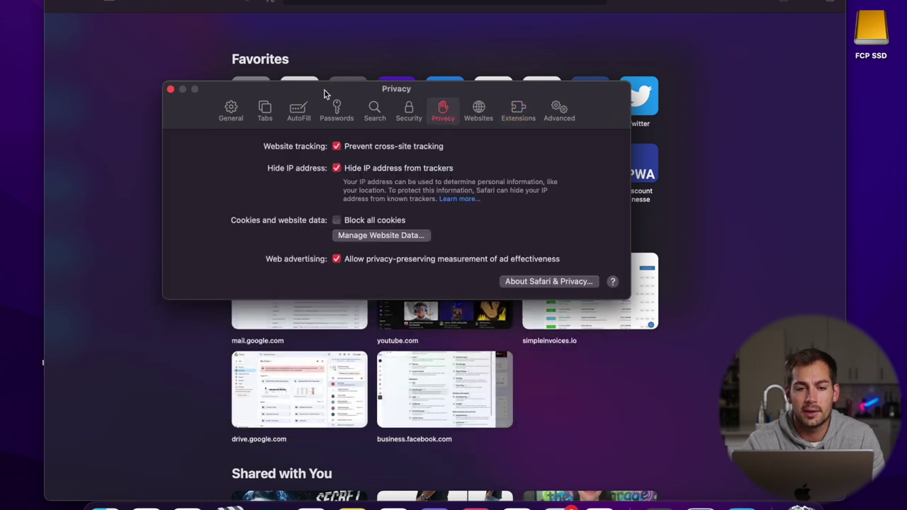
{"action": "left_click", "coordinate": [362, 237]}
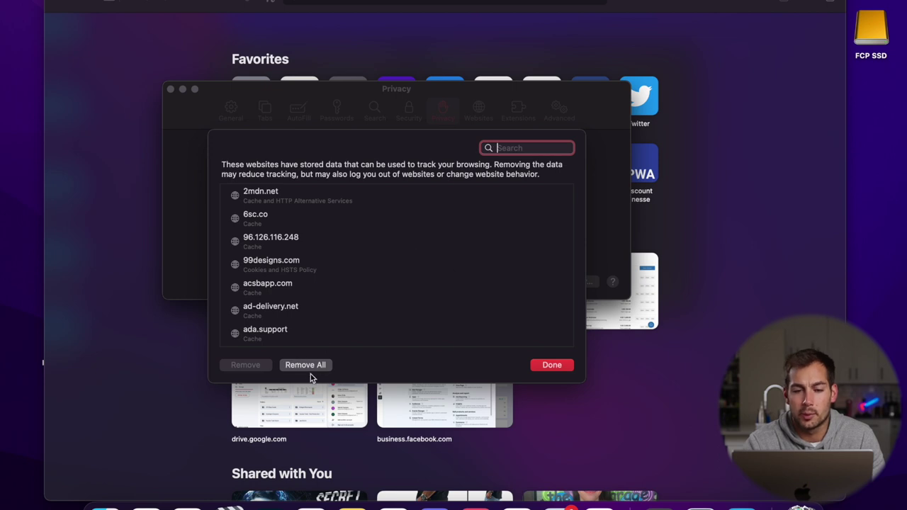
{"action": "left_click", "coordinate": [552, 366]}
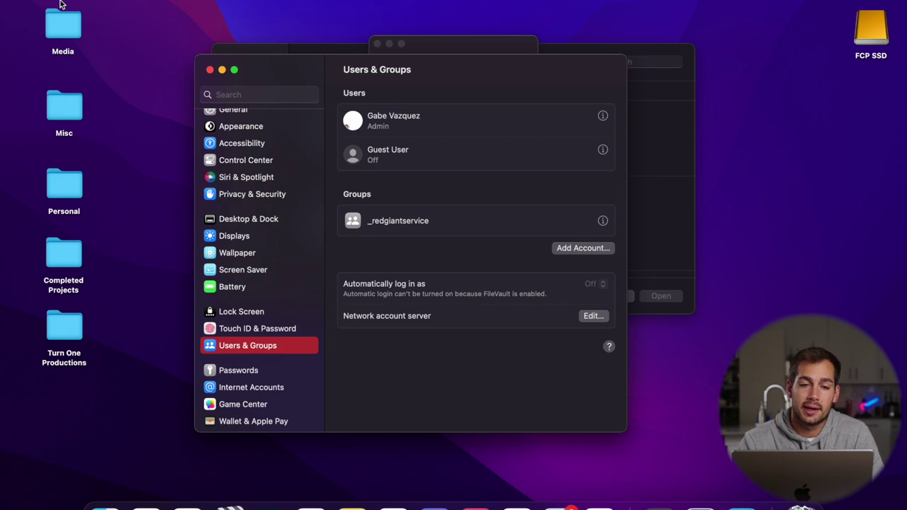
- Close the small leftover window and cancel the file chooser showing the Applications folder
{"action": "left_click", "coordinate": [423, 39]}
{"action": "left_click", "coordinate": [377, 44]}
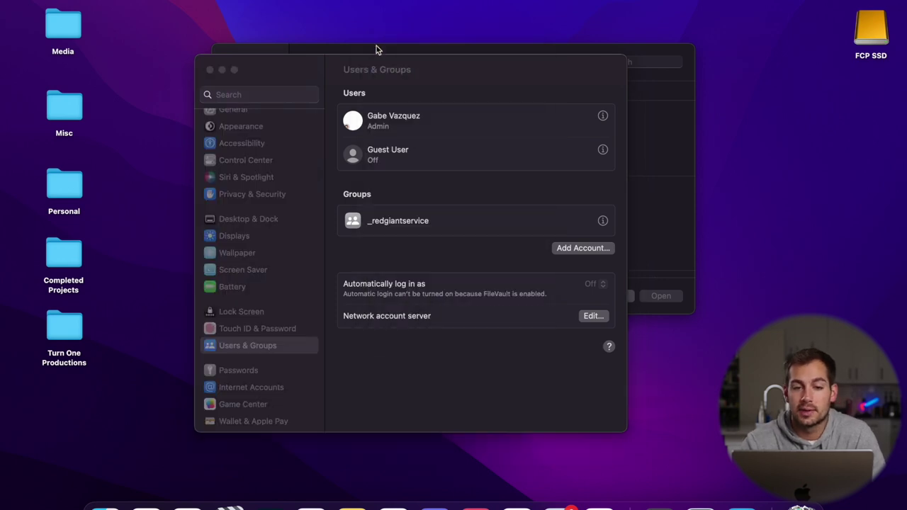
{"action": "left_click", "coordinate": [266, 50]}
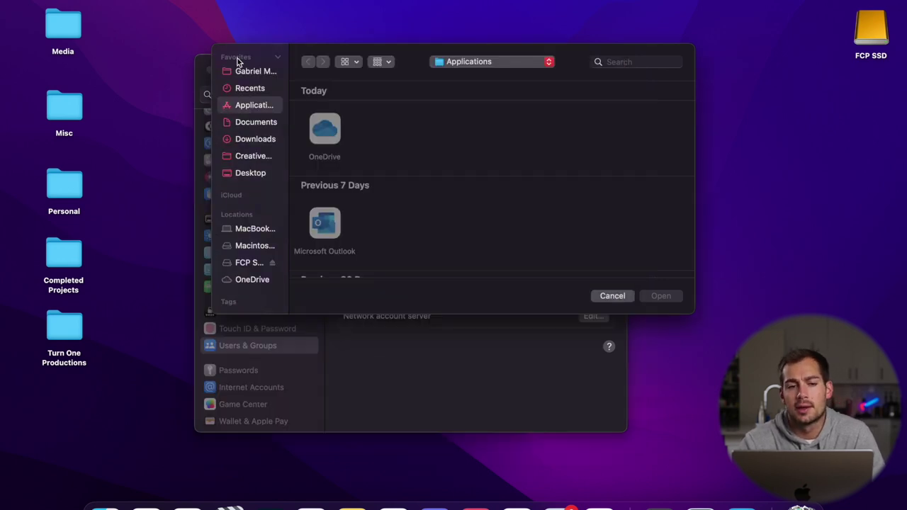
{"action": "left_click", "coordinate": [612, 296]}
- Open the Login Items page within the General system settings
{"action": "left_click", "coordinate": [289, 348]}
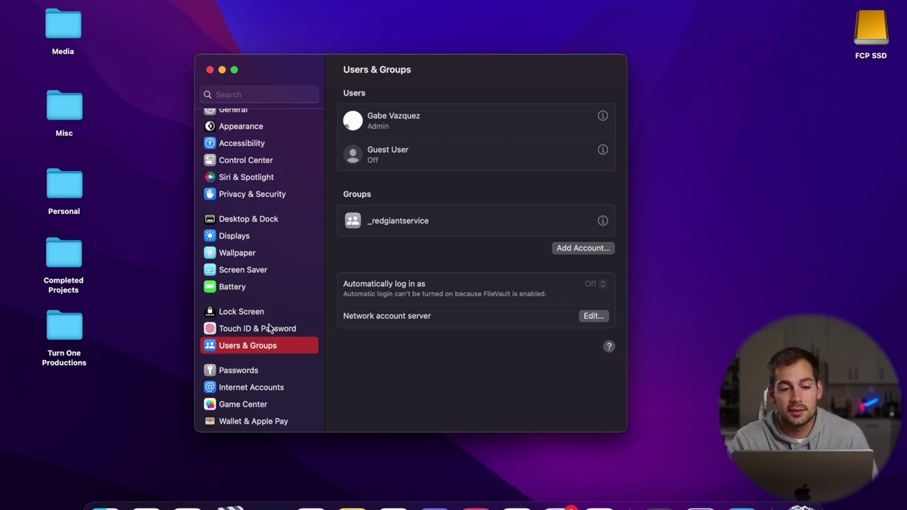
{"action": "scroll", "coordinate": [269, 305], "scroll_direction": "up", "scroll_amount": 3}
{"action": "left_click", "coordinate": [230, 208]}
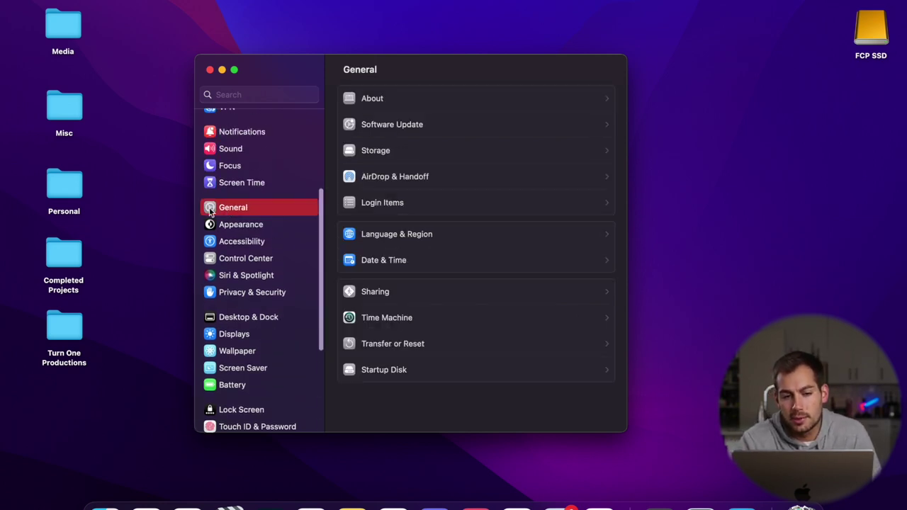
{"action": "left_click", "coordinate": [369, 206]}
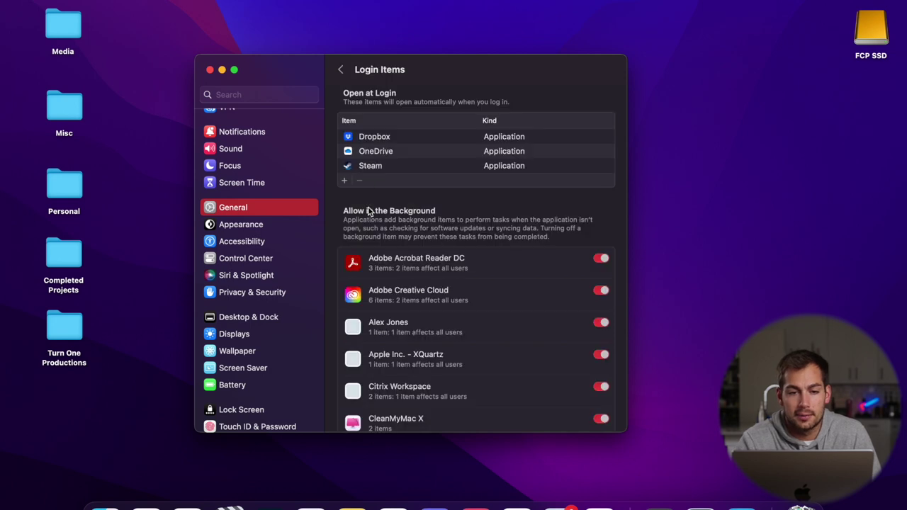
- Remove Steam, OneDrive and Dropbox from the apps that open automatically at login
{"action": "left_click", "coordinate": [371, 166]}
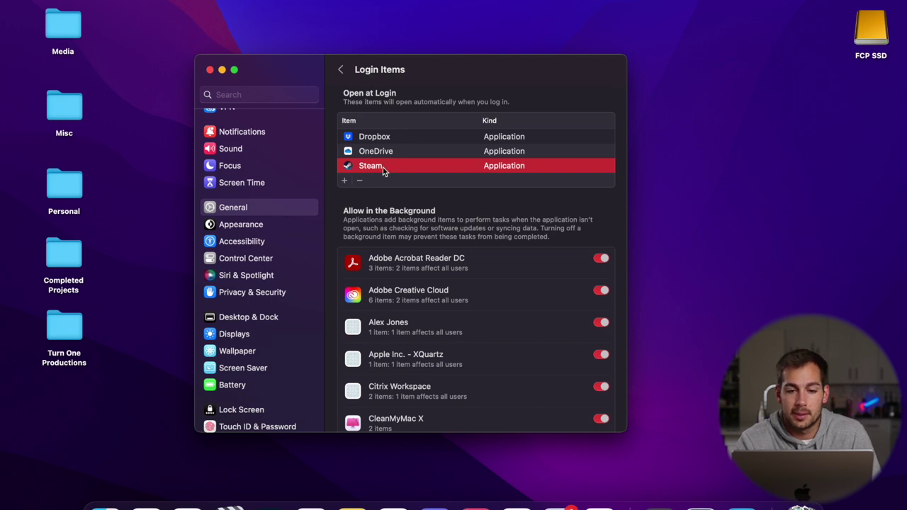
{"action": "left_click", "coordinate": [359, 181]}
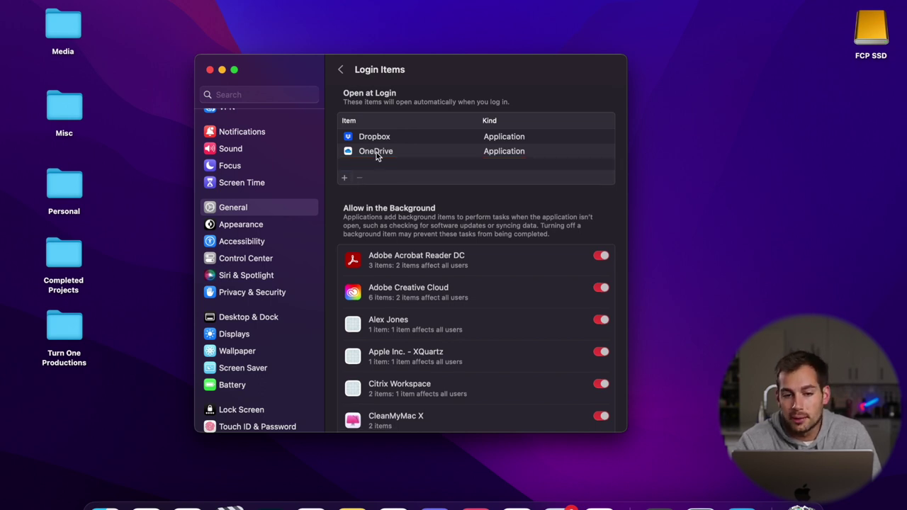
{"action": "left_click", "coordinate": [376, 152]}
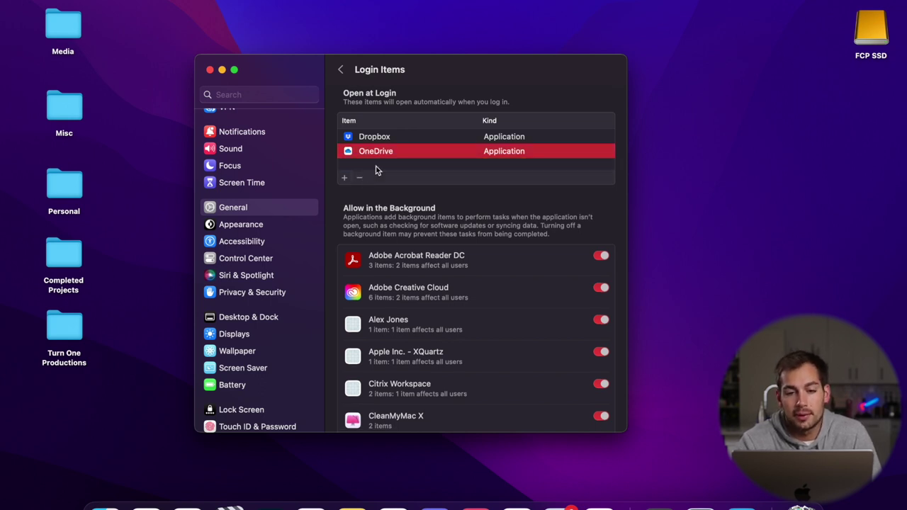
{"action": "left_click", "coordinate": [359, 178]}
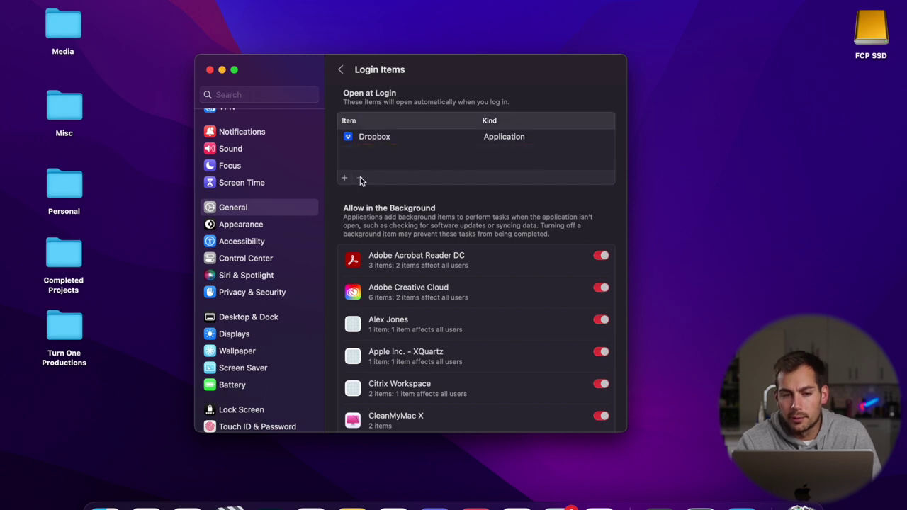
{"action": "left_click", "coordinate": [376, 136]}
{"action": "key", "text": "BackSpace"}
- Review the whole list of apps allowed to run in the background, down to Zoom
{"action": "scroll", "coordinate": [488, 316], "scroll_direction": "down", "scroll_amount": 3}
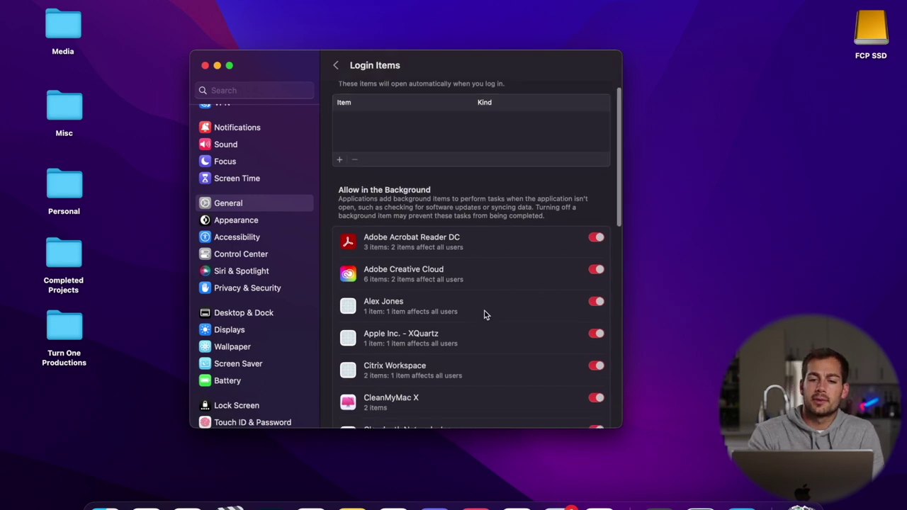
{"action": "scroll", "coordinate": [484, 314], "scroll_direction": "up", "scroll_amount": 3}
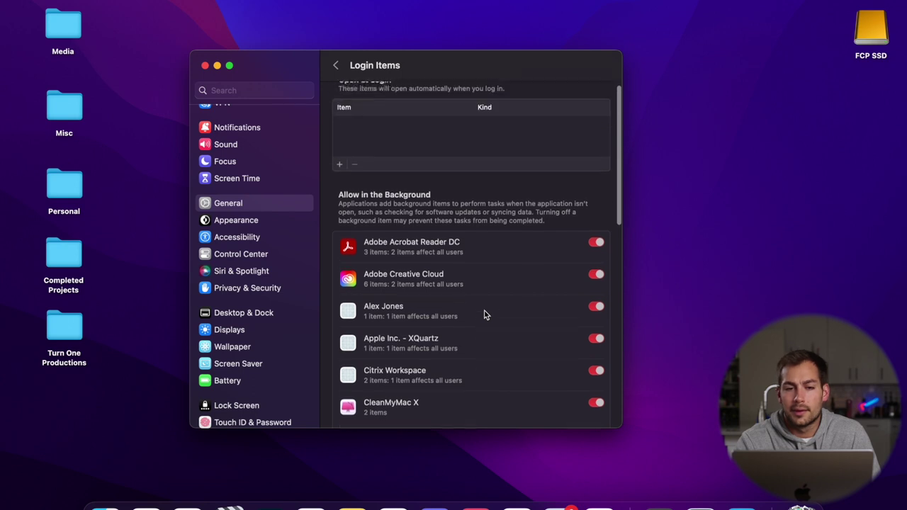
{"action": "scroll", "coordinate": [468, 246], "scroll_direction": "down", "scroll_amount": 1}
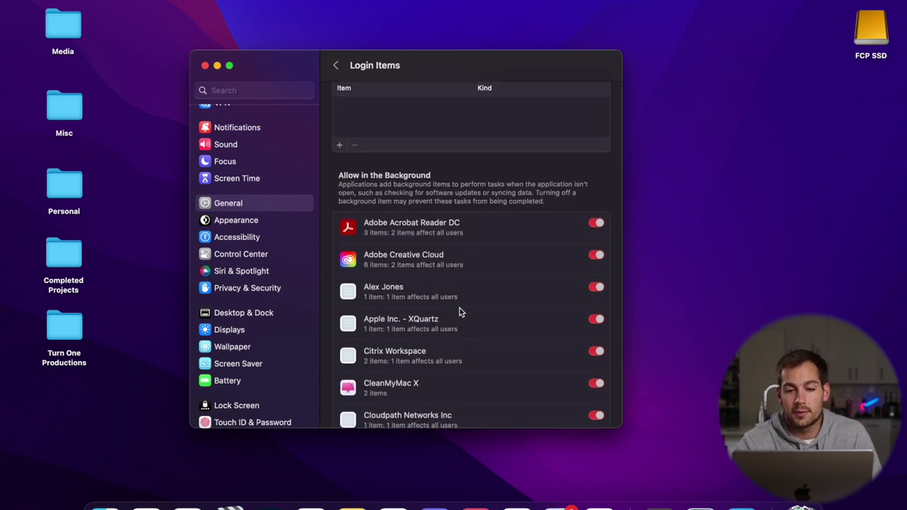
{"action": "scroll", "coordinate": [489, 356], "scroll_direction": "down", "scroll_amount": 5}
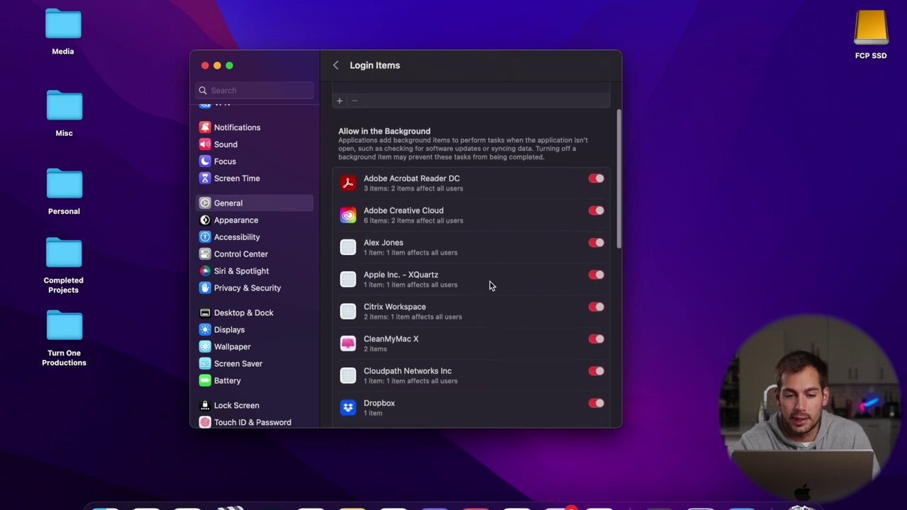
{"action": "scroll", "coordinate": [516, 287], "scroll_direction": "down", "scroll_amount": 2}
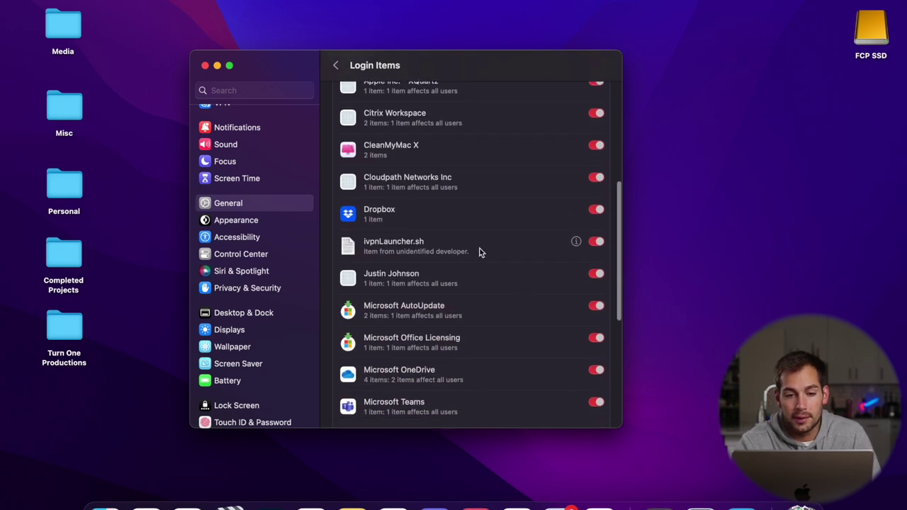
{"action": "scroll", "coordinate": [506, 301], "scroll_direction": "down", "scroll_amount": 1}
{"action": "scroll", "coordinate": [507, 303], "scroll_direction": "down", "scroll_amount": 1}
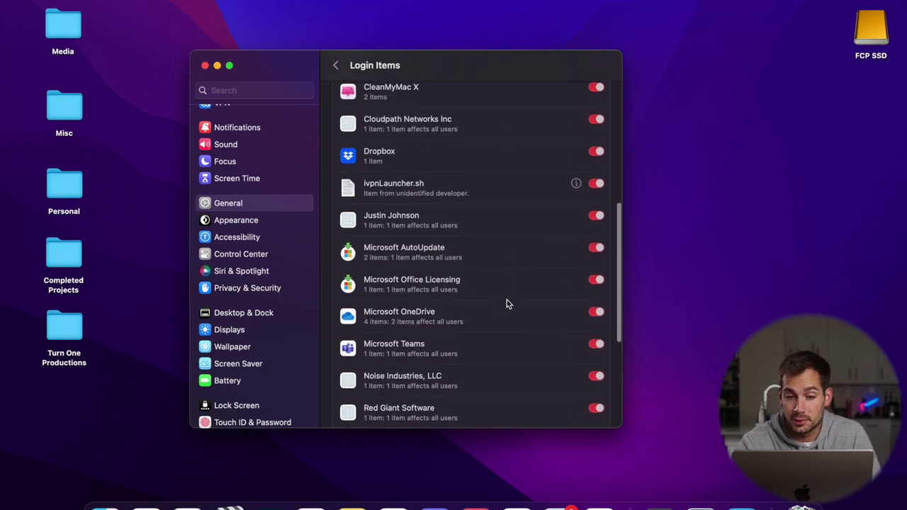
{"action": "scroll", "coordinate": [511, 283], "scroll_direction": "down", "scroll_amount": 4}
{"action": "scroll", "coordinate": [539, 300], "scroll_direction": "down", "scroll_amount": 1}
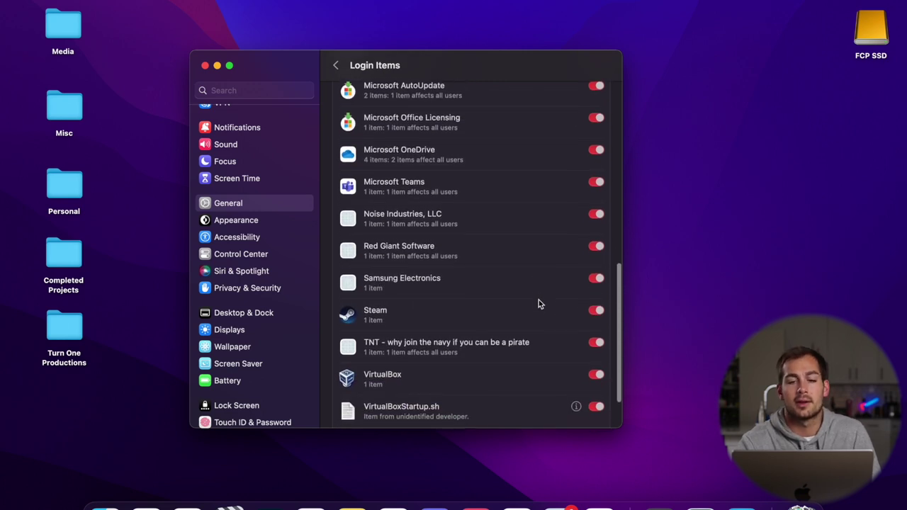
{"action": "scroll", "coordinate": [522, 358], "scroll_direction": "down", "scroll_amount": 1}
{"action": "scroll", "coordinate": [484, 296], "scroll_direction": "down", "scroll_amount": 1}
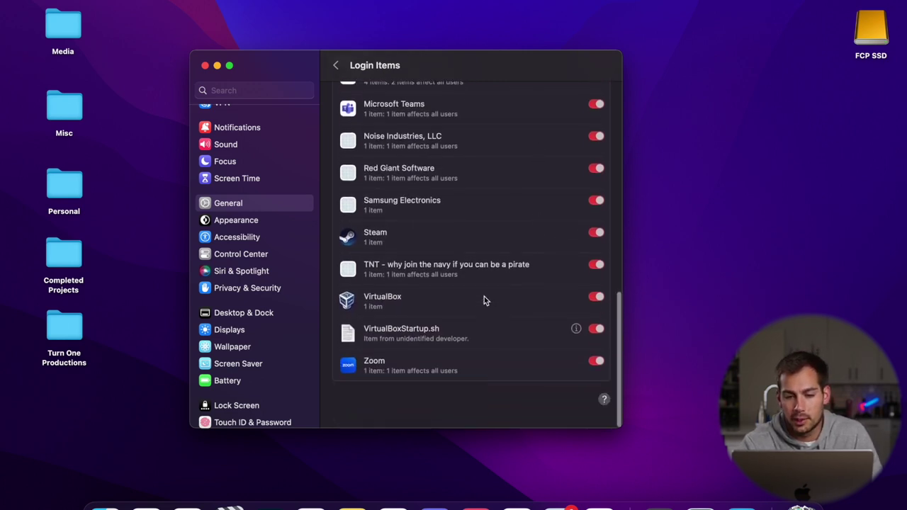
- Turn off background permission for the items between Adobe Creative Cloud and CleanMyMac X, including Apple Inc. - XQuartz and Citrix Workspace
{"action": "scroll", "coordinate": [472, 296], "scroll_direction": "up", "scroll_amount": 6}
{"action": "scroll", "coordinate": [453, 298], "scroll_direction": "up", "scroll_amount": 2}
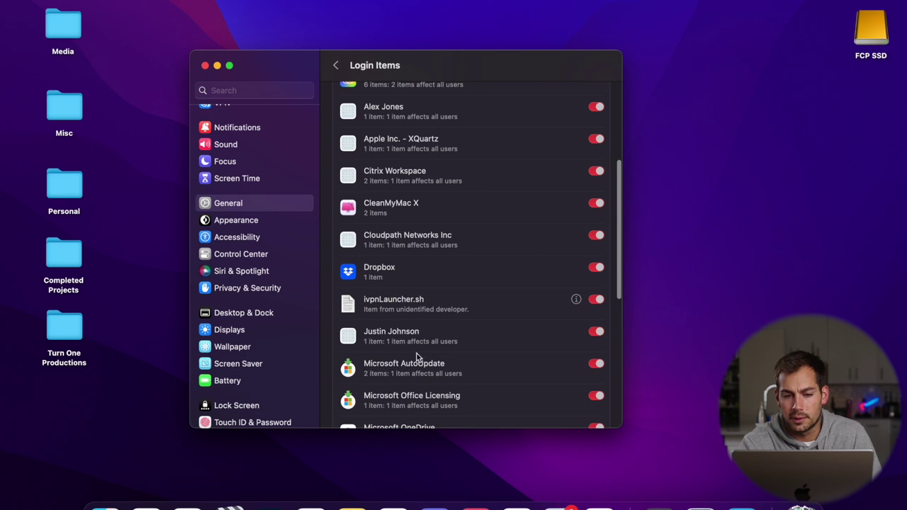
{"action": "scroll", "coordinate": [467, 243], "scroll_direction": "up", "scroll_amount": 7}
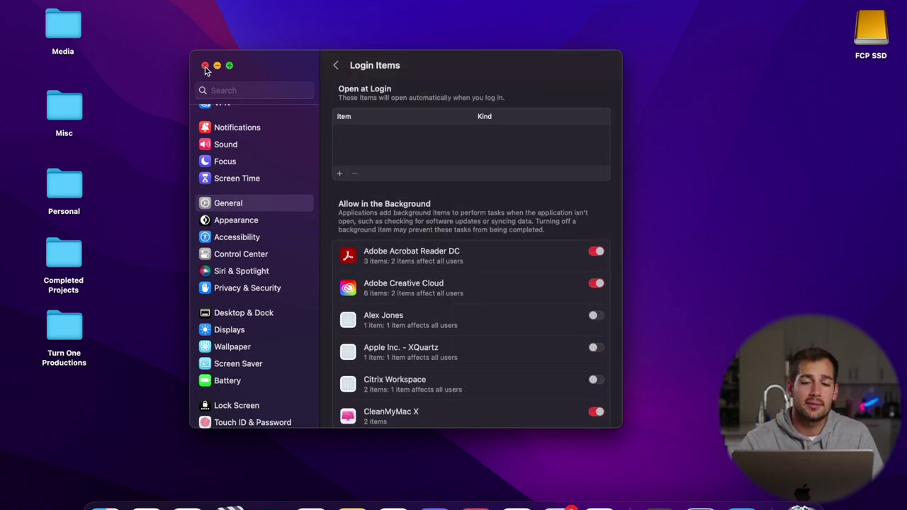
- Open the Users & Groups settings and bring the other open windows back into view
{"action": "scroll", "coordinate": [262, 196], "scroll_direction": "up", "scroll_amount": 5}
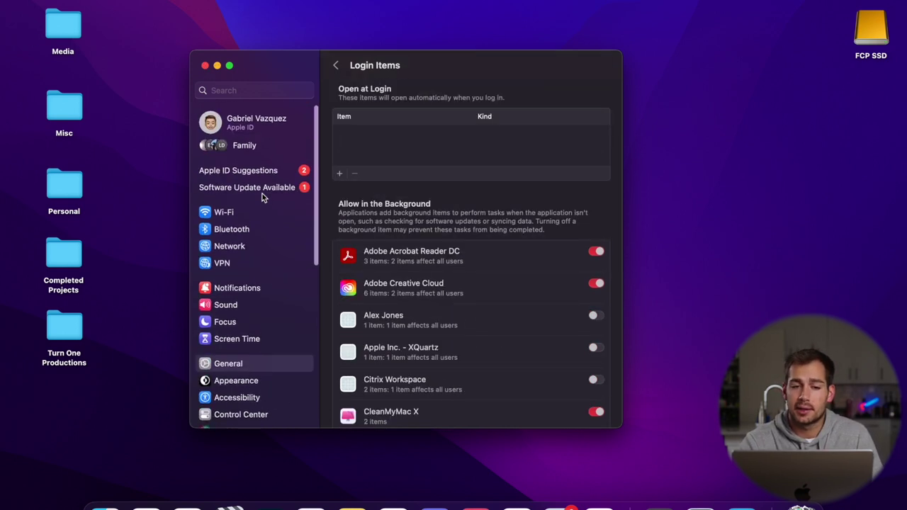
{"action": "scroll", "coordinate": [245, 324], "scroll_direction": "down", "scroll_amount": 10}
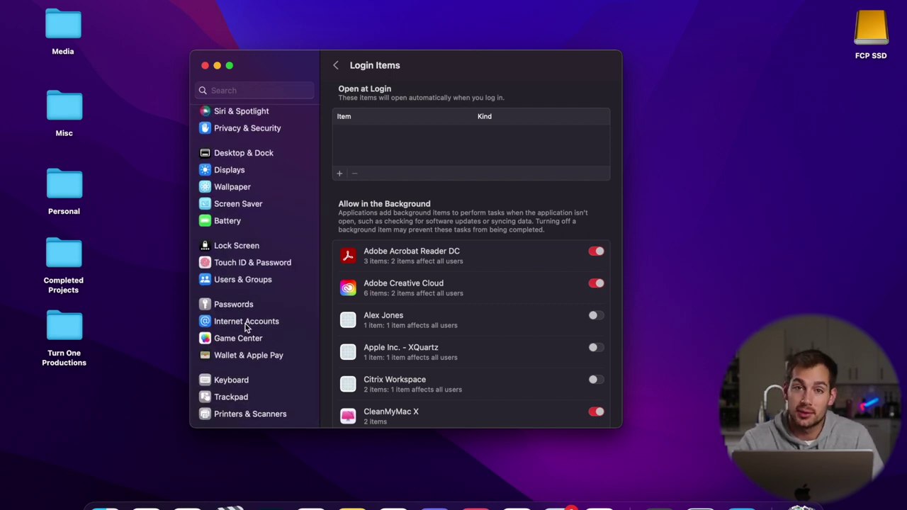
{"action": "left_click", "coordinate": [243, 279]}
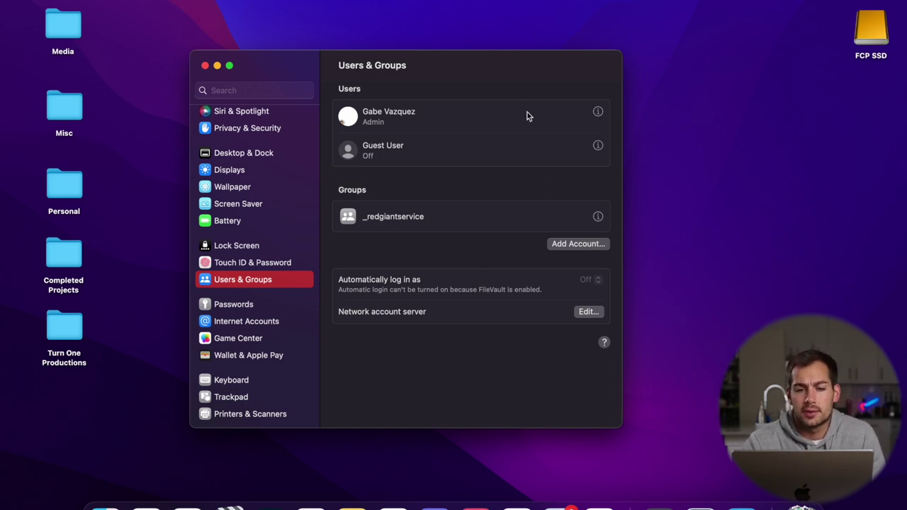
{"action": "key", "text": "F11"}
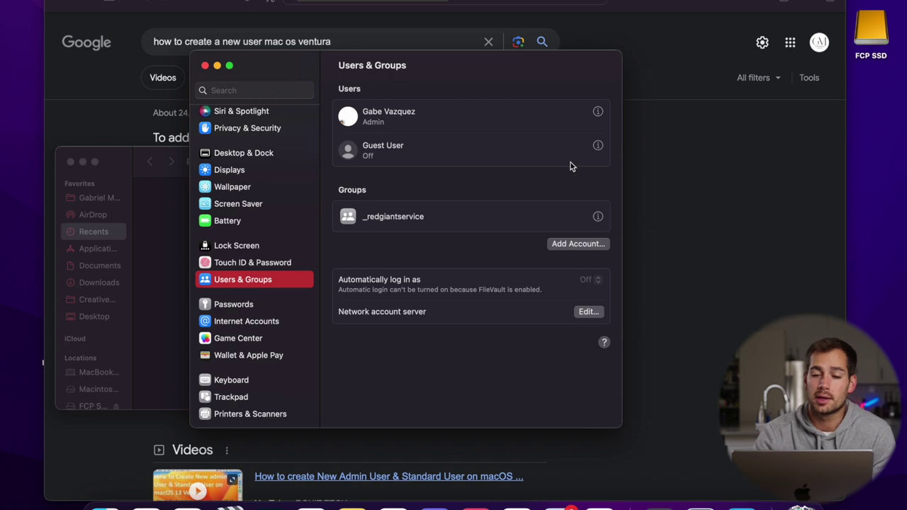
- Start adding a new user account and enter the administrator's password to unlock the Users & Groups settings
{"action": "left_click", "coordinate": [574, 244]}
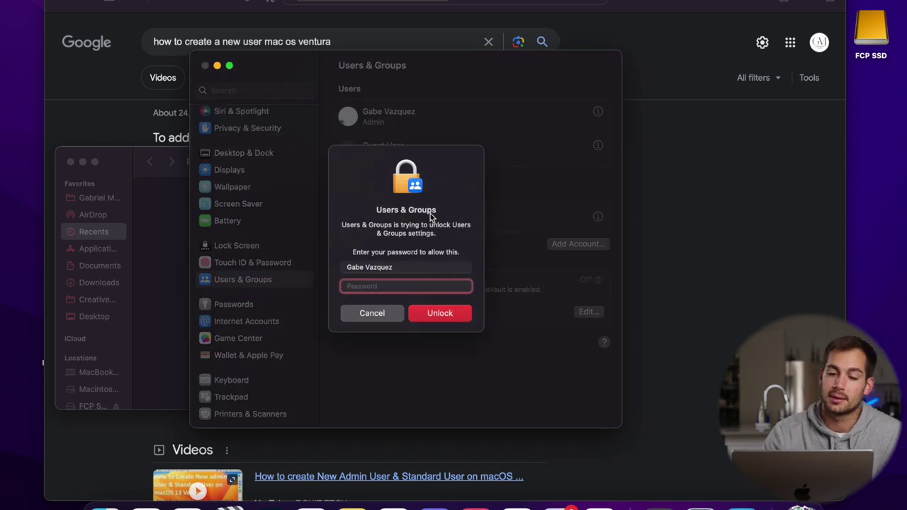
{"action": "type", "text": "•"}
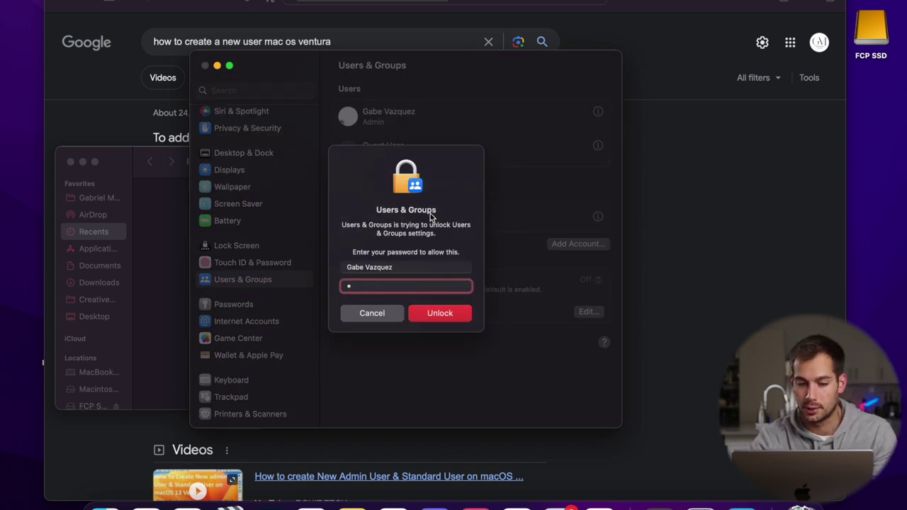
{"action": "key", "text": "BackSpace"}
{"action": "type", "text": "••••"}
{"action": "key", "text": "Return"}
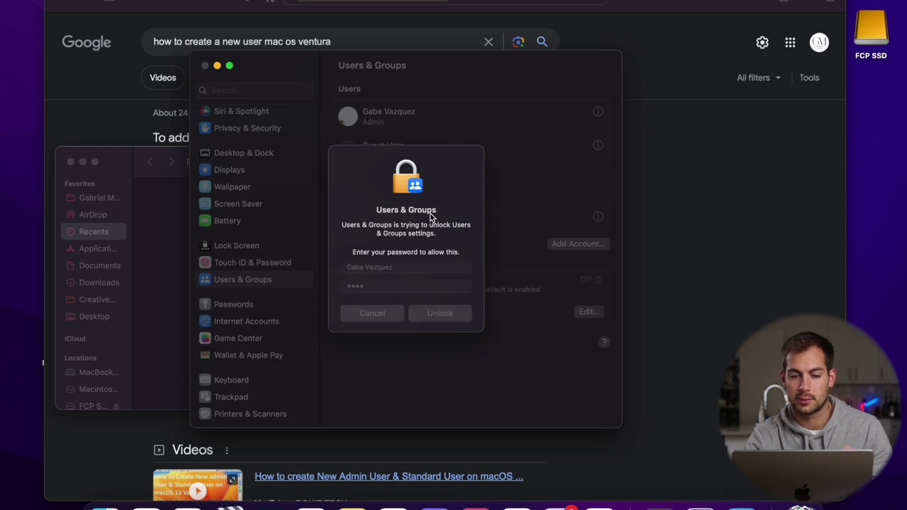